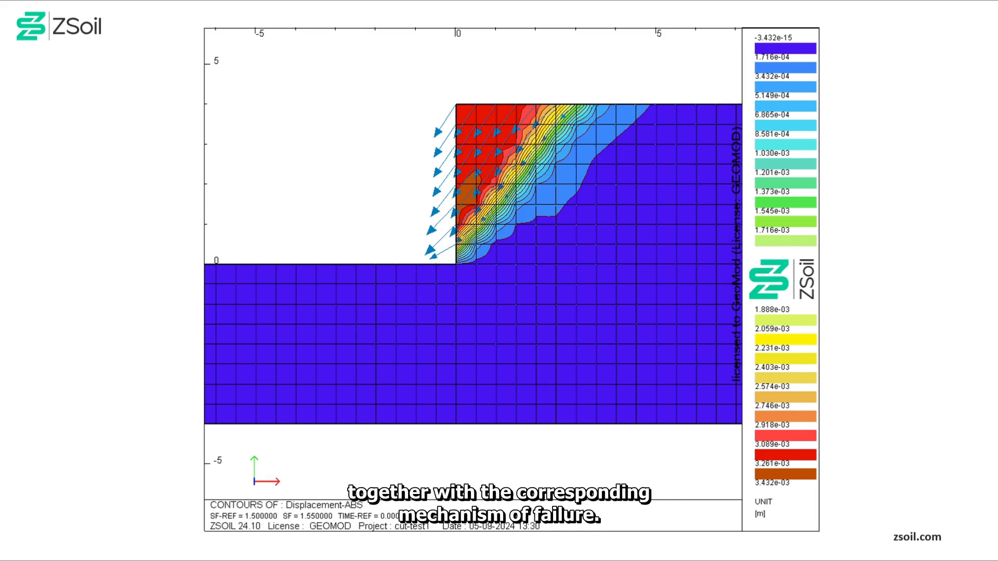
# - End the slideshow, switch to the Z_Post3D window and open its probabilistic analysis view
pyautogui.press('Escape')
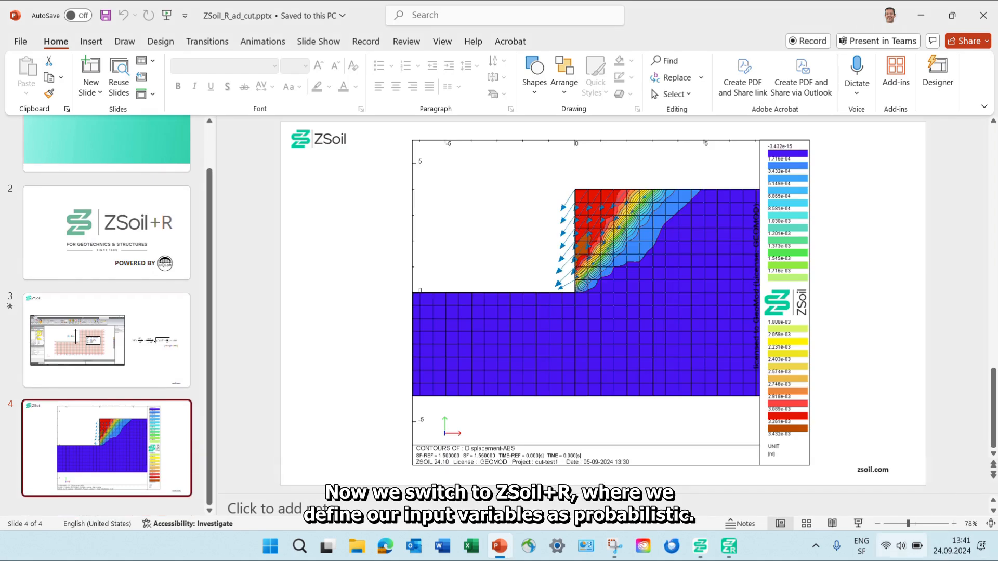
pyautogui.click(729, 546)
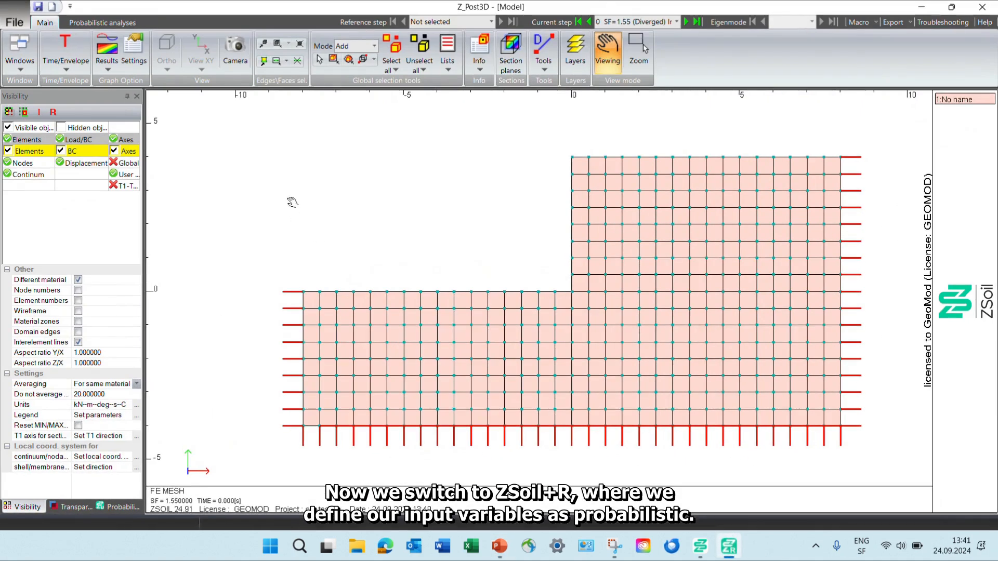
pyautogui.click(120, 23)
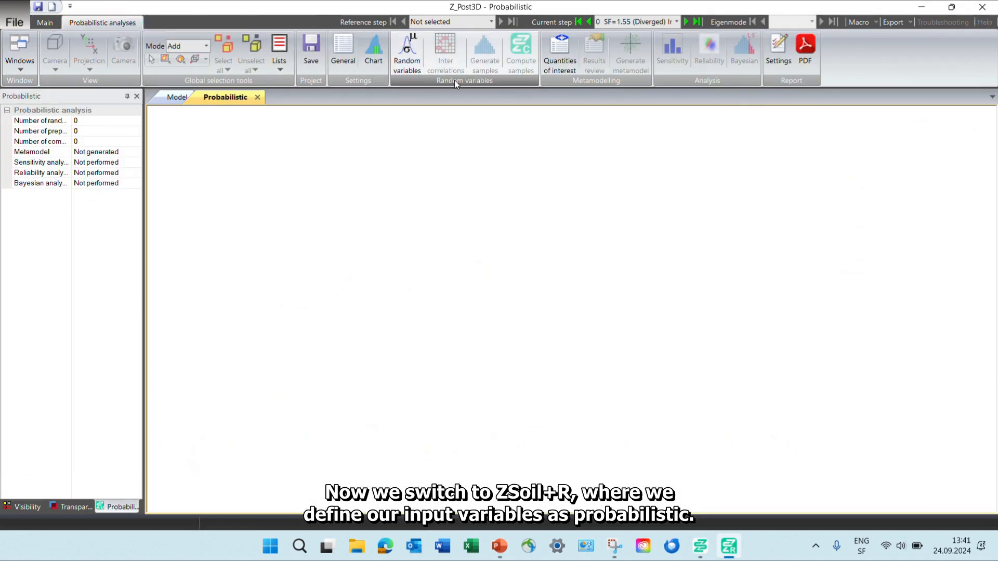
# - Add the nonlinear parameters Friction angle and Cohesion of material 1 as random variables
pyautogui.click(407, 52)
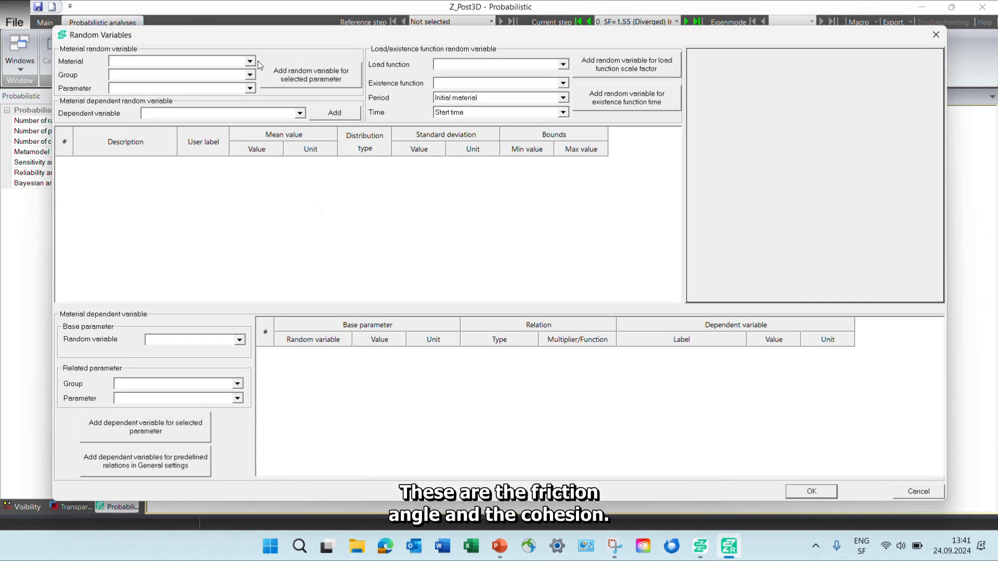
pyautogui.click(250, 61)
pyautogui.click(252, 73)
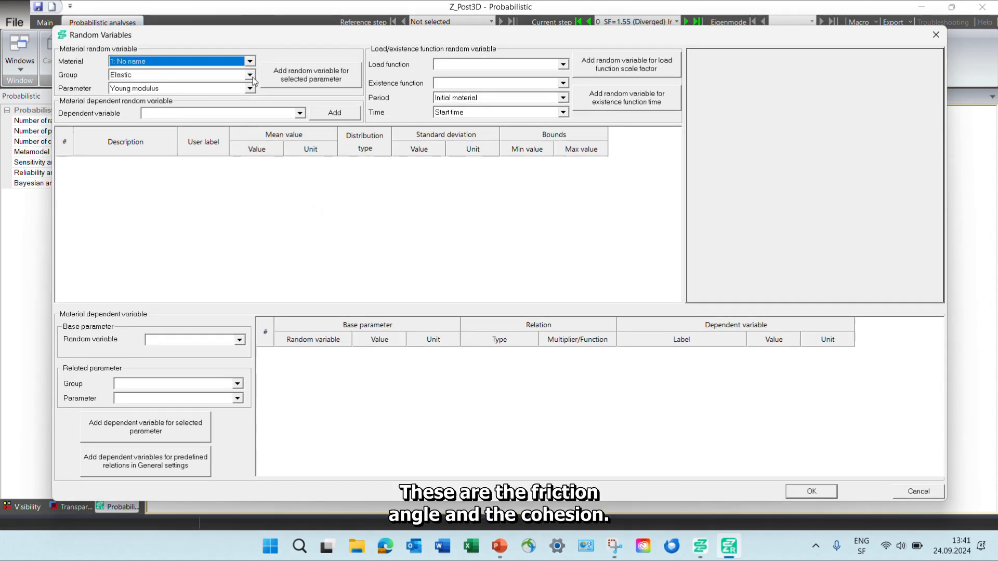
pyautogui.click(251, 76)
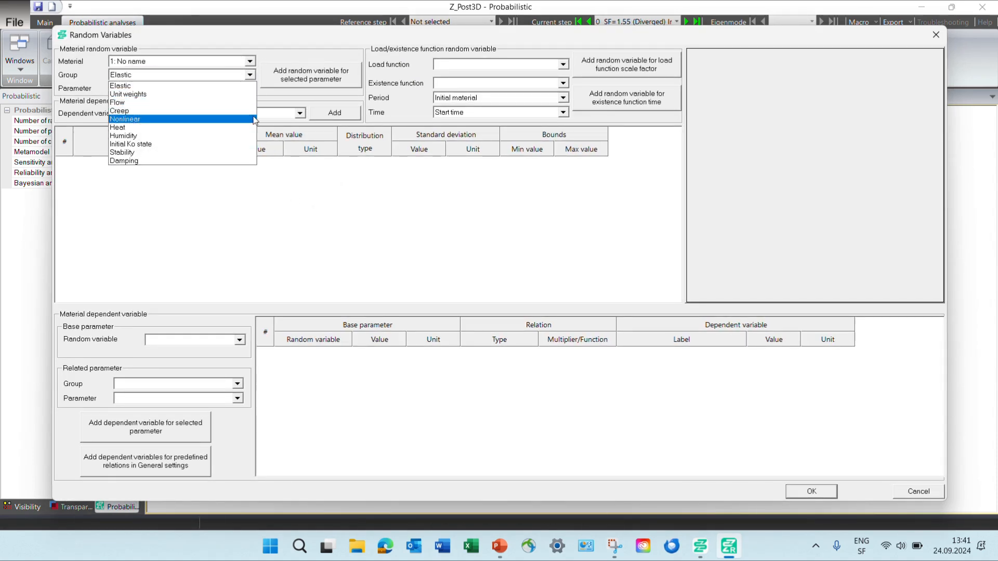
pyautogui.click(255, 119)
pyautogui.click(306, 79)
pyautogui.click(251, 88)
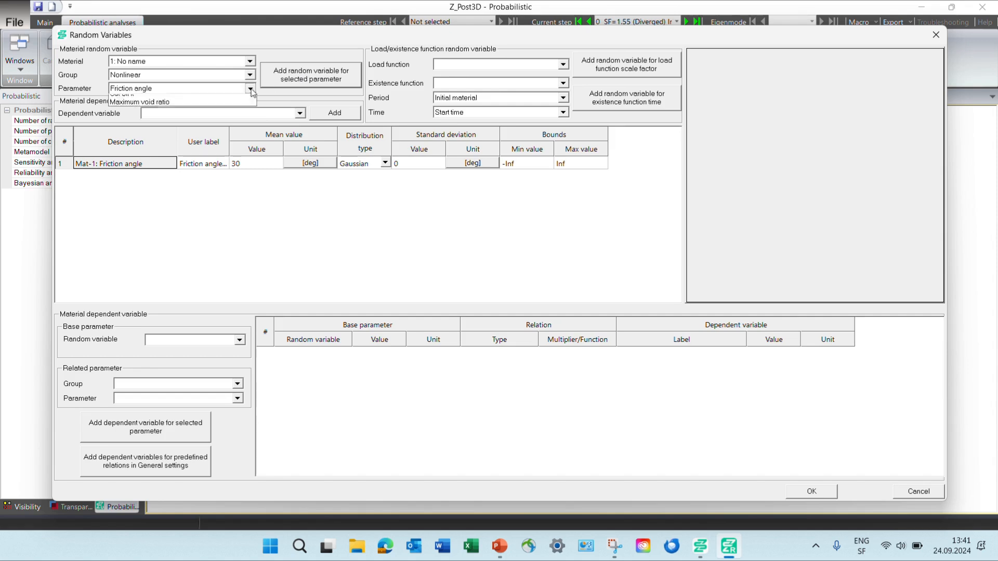
pyautogui.click(240, 118)
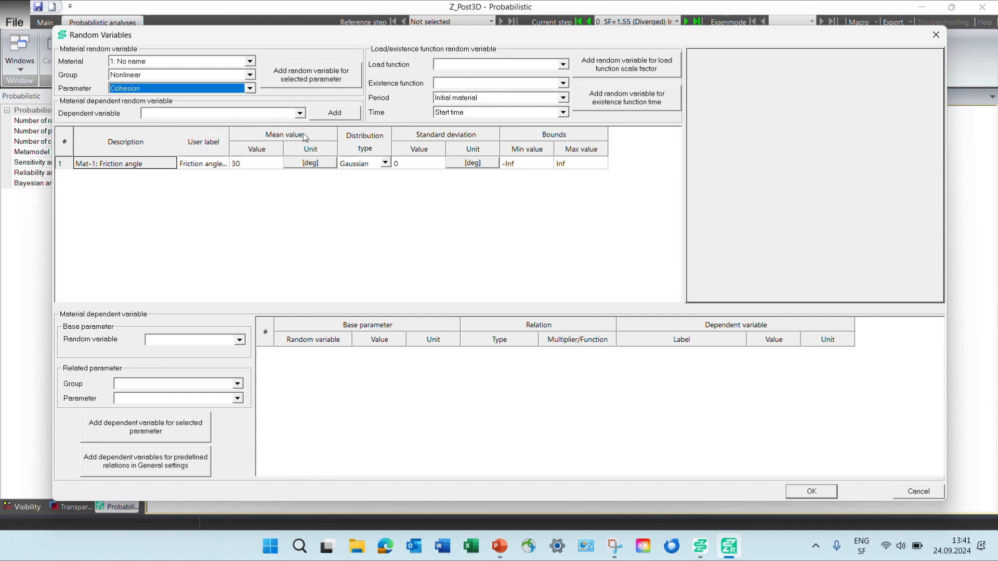
pyautogui.click(342, 82)
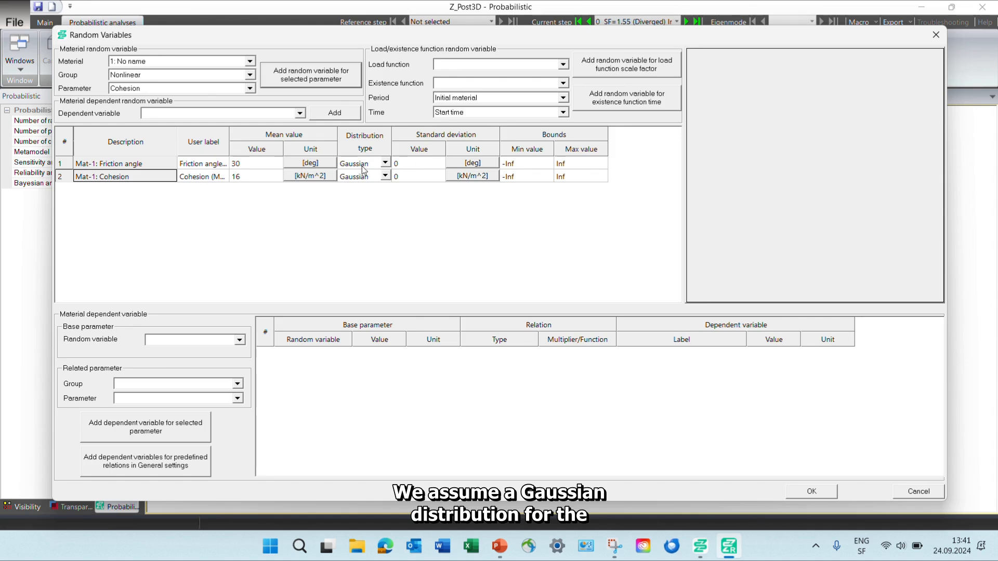
# - Set the standard deviations to 3 deg for the friction angle and 3.2 kN/m^2 for the cohesion, and accept the random variables
pyautogui.click(410, 164)
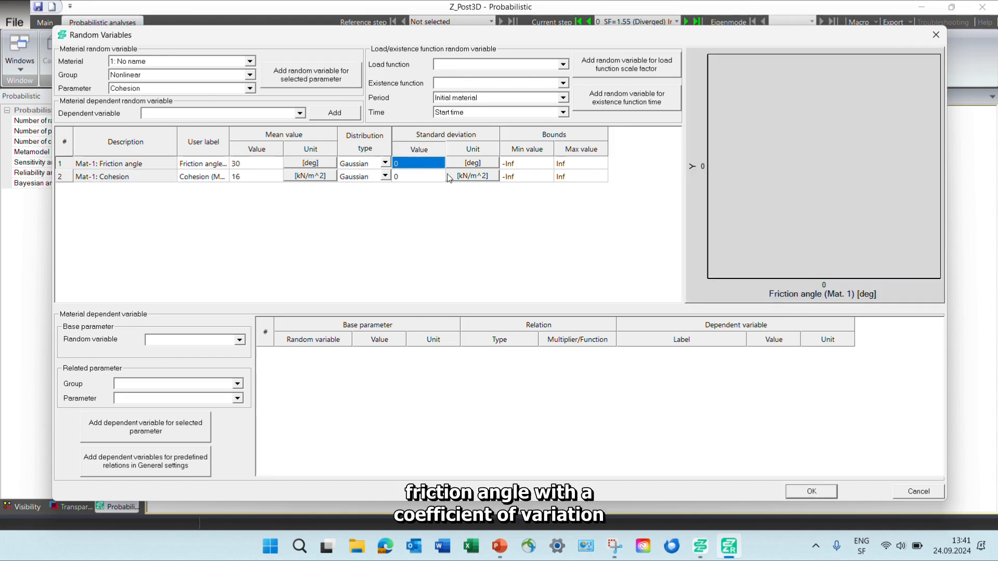
pyautogui.write('3')
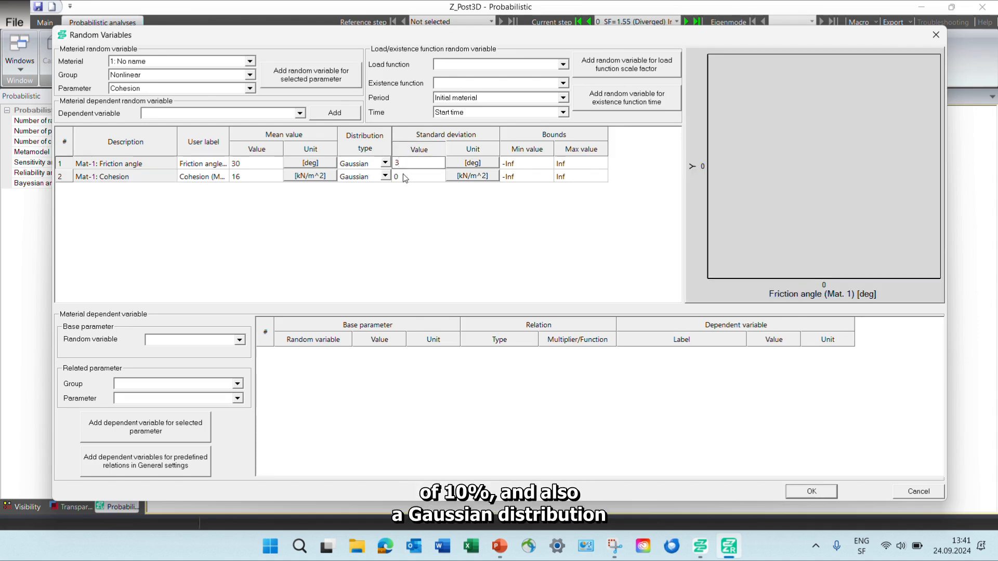
pyautogui.click(408, 177)
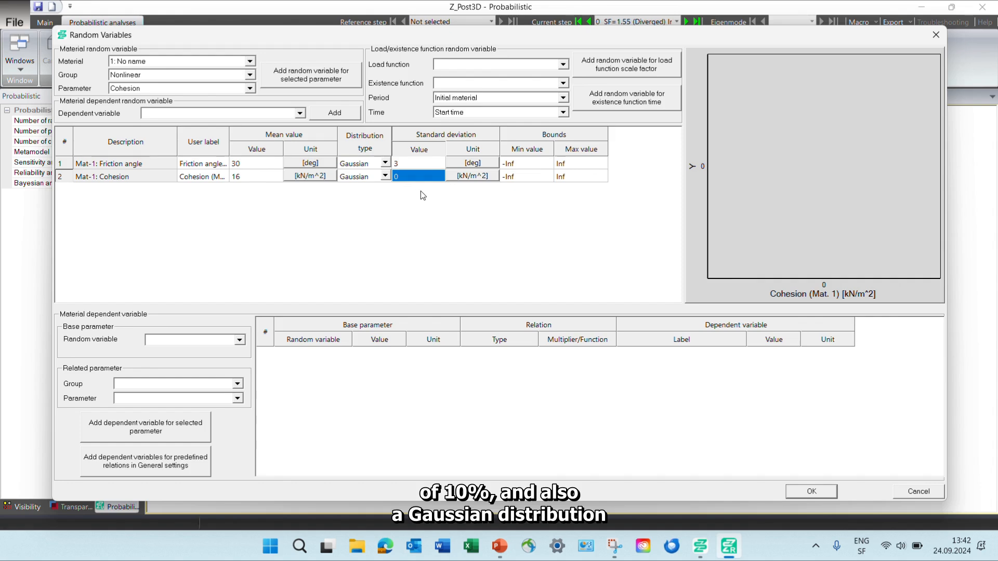
pyautogui.write('3.2')
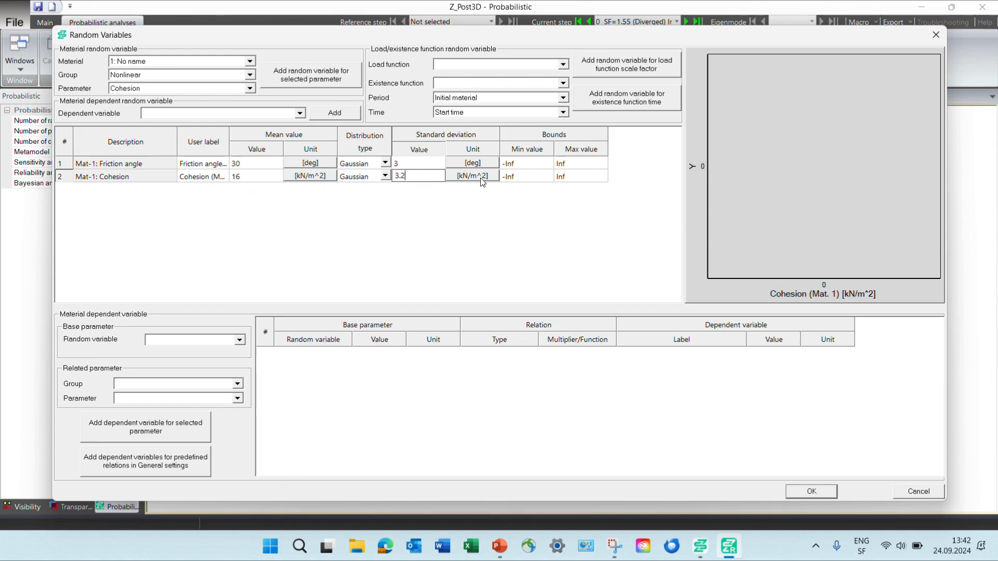
pyautogui.click(420, 163)
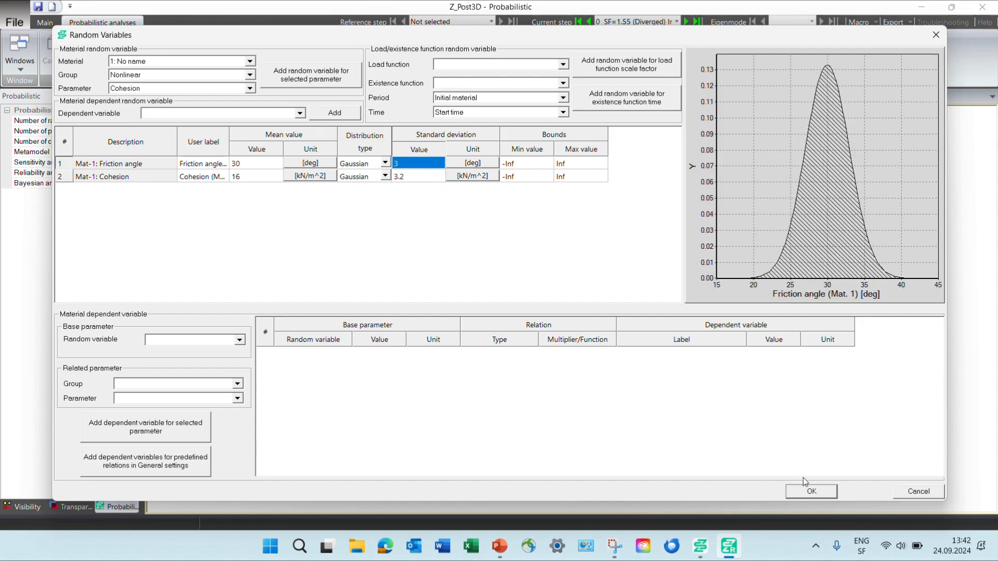
pyautogui.click(810, 491)
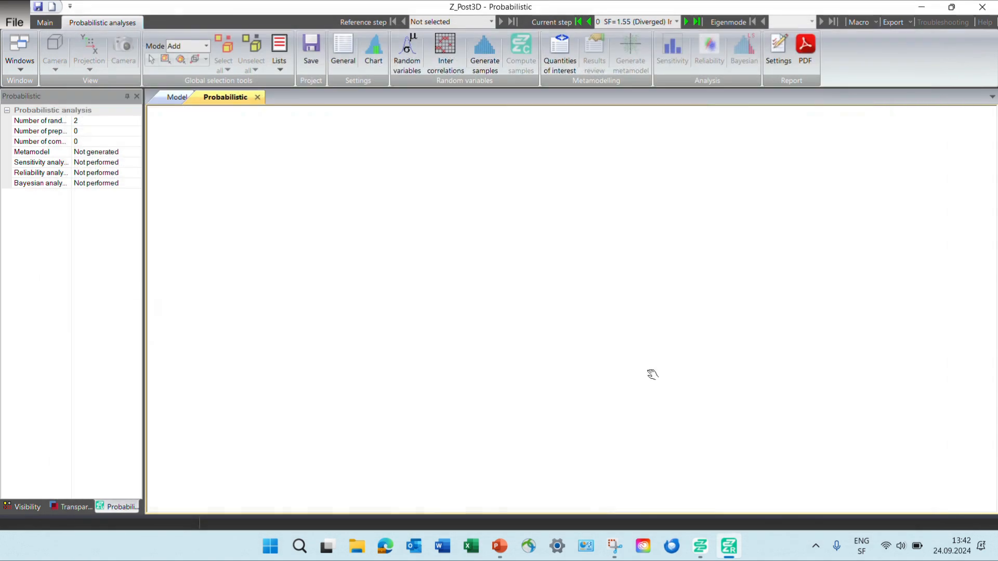
# - Define a Gaussian intercorrelation of -0.7 between the friction angle and the cohesion
pyautogui.click(443, 54)
pyautogui.click(360, 197)
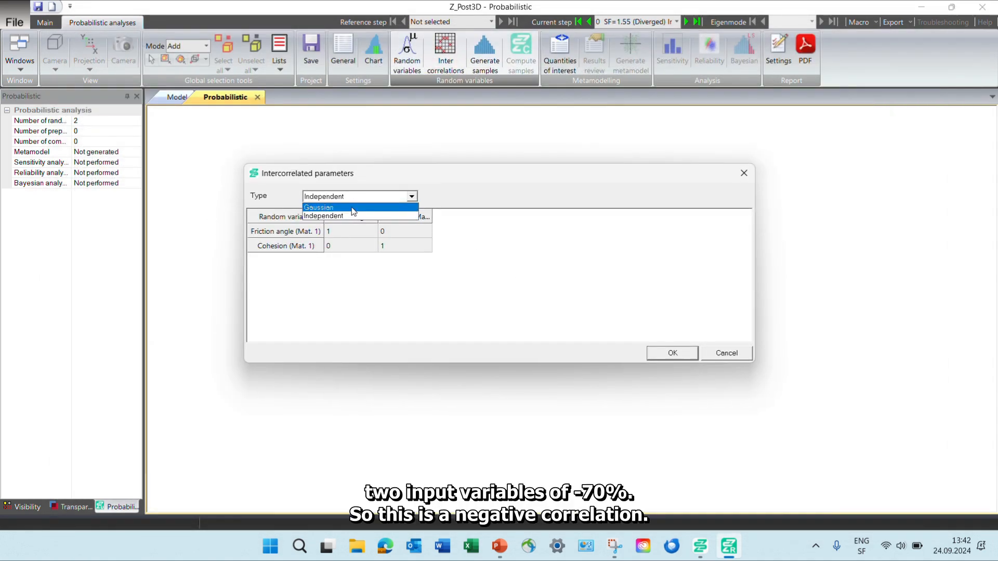
pyautogui.click(353, 208)
pyautogui.click(357, 249)
pyautogui.write('-.7')
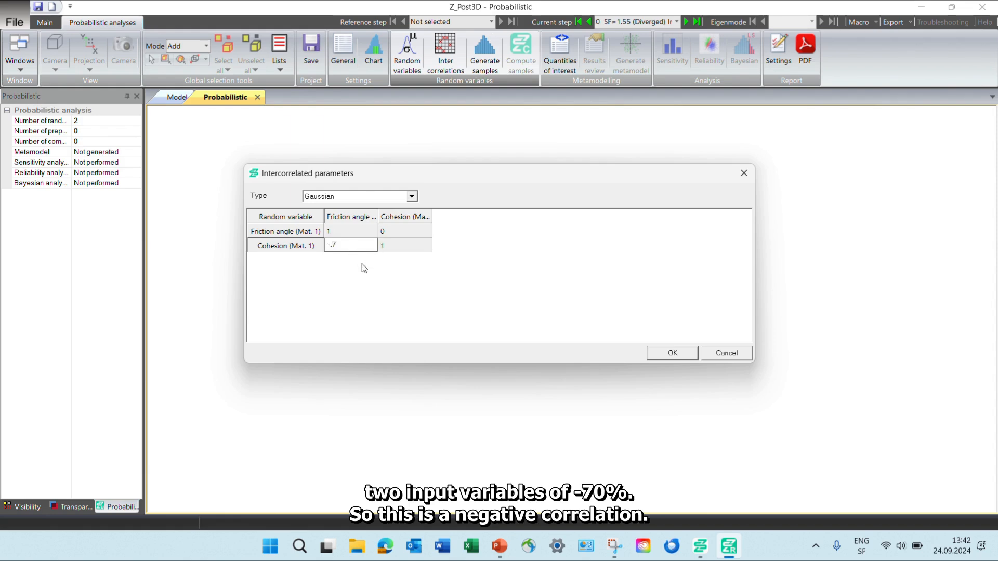
pyautogui.press('Return')
pyautogui.click(672, 353)
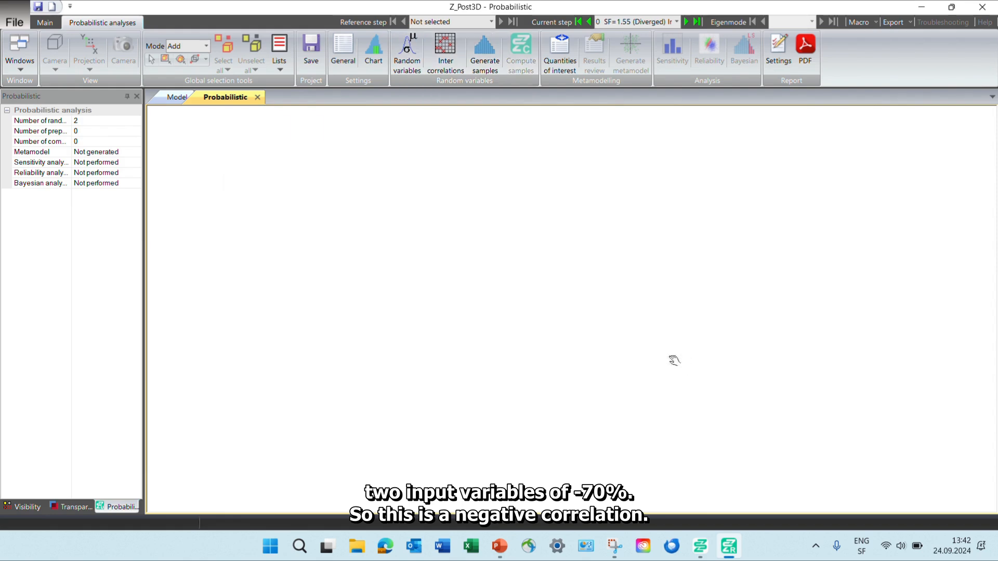
# - Generate 50 samples of the random variables
pyautogui.click(484, 56)
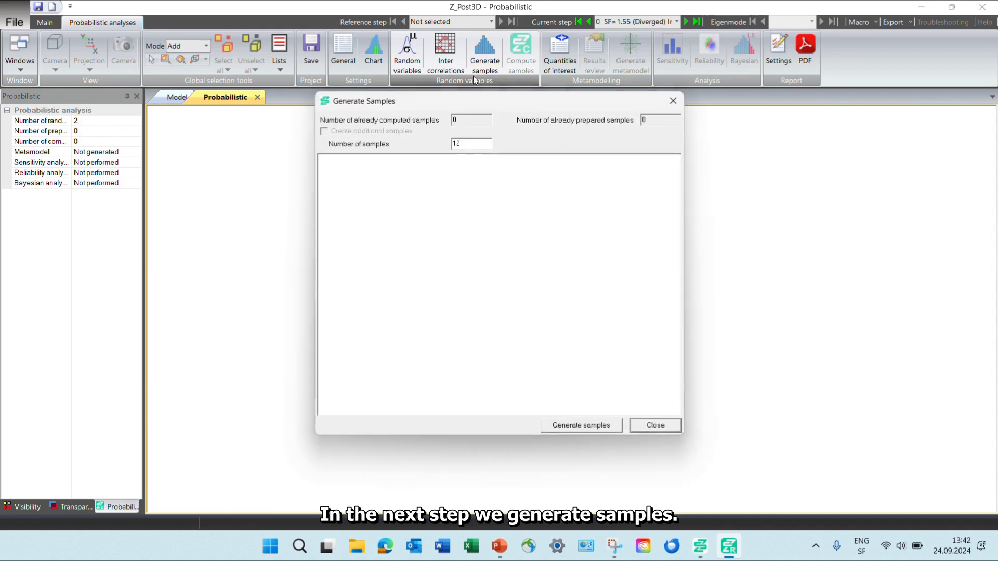
pyautogui.doubleClick(465, 144)
pyautogui.write('50')
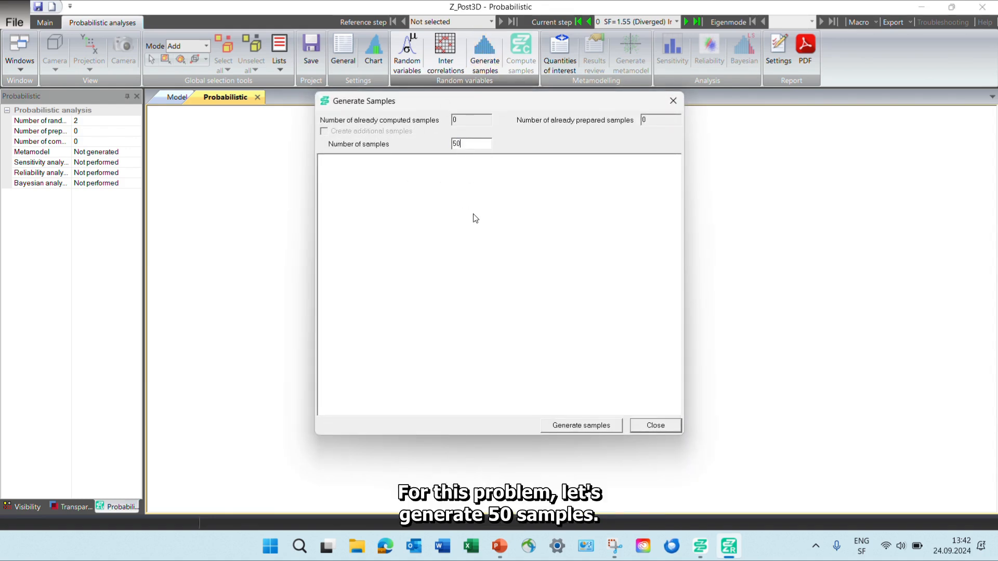
pyautogui.click(588, 428)
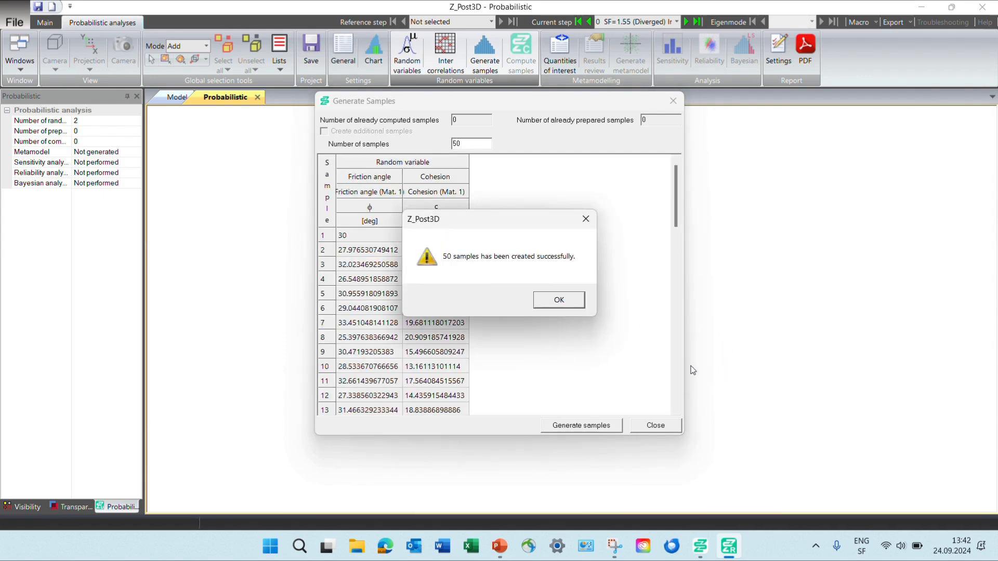
pyautogui.click(558, 300)
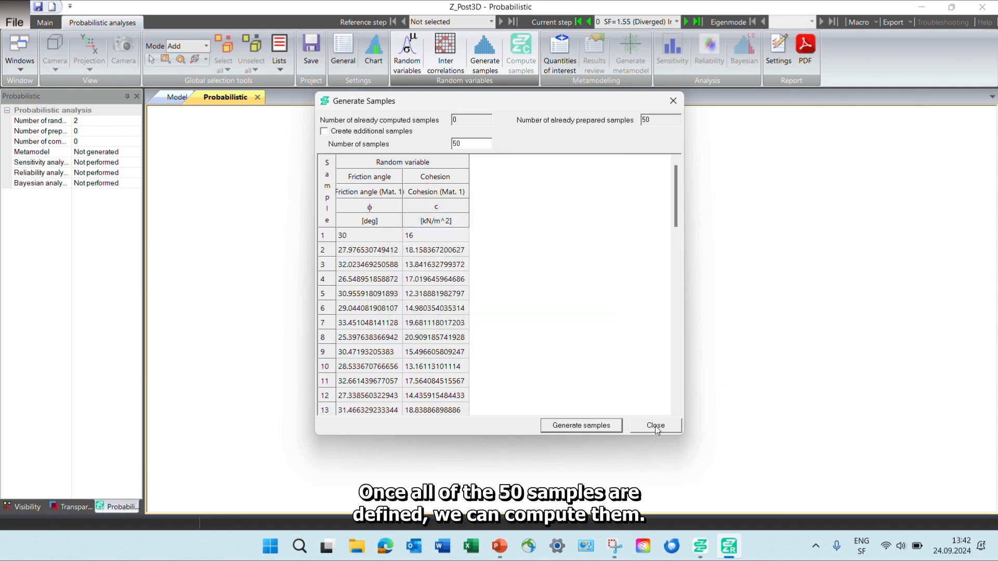
pyautogui.click(657, 426)
# - Run the finite element analyses for all prepared samples and close the computation dialog
pyautogui.click(523, 55)
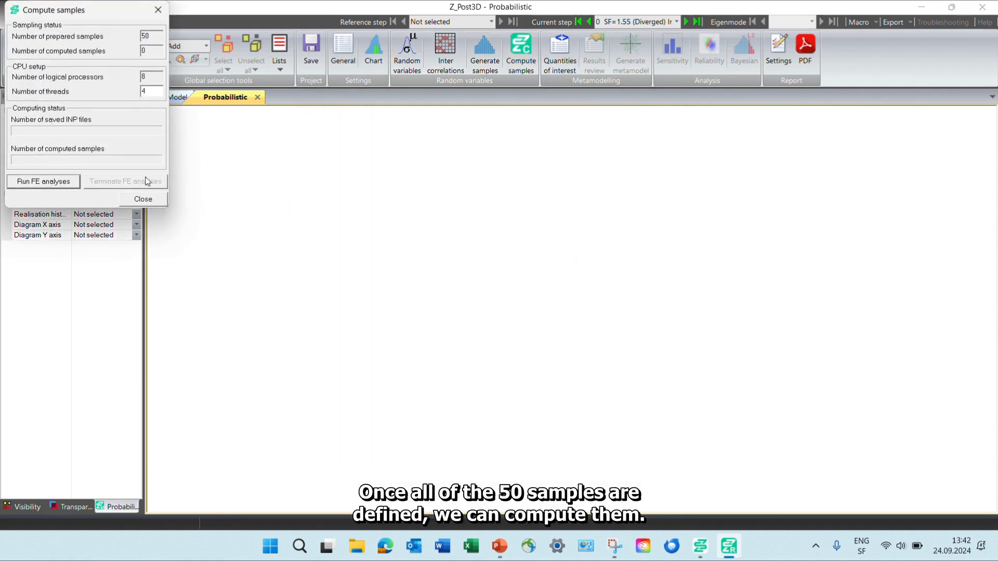
pyautogui.click(51, 183)
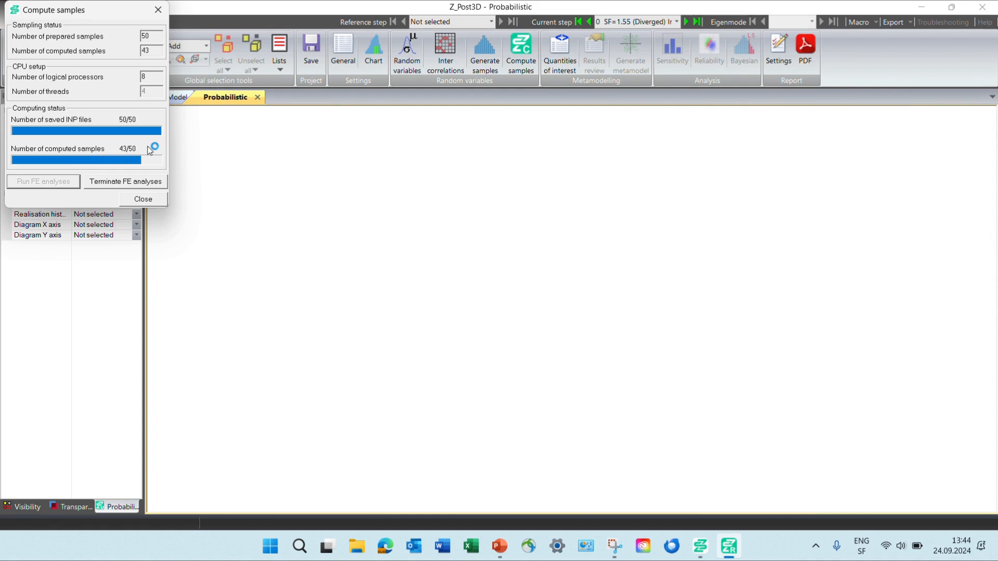
pyautogui.click(150, 200)
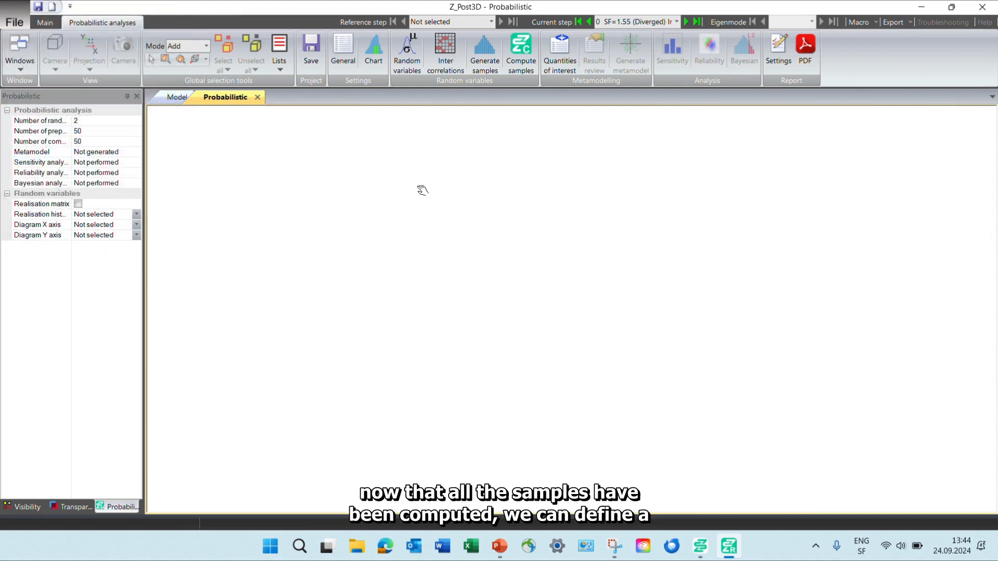
# - Add the safety factor as quantity of interest, keeping all time steps and Min, and review its results for the computed samples
pyautogui.click(556, 59)
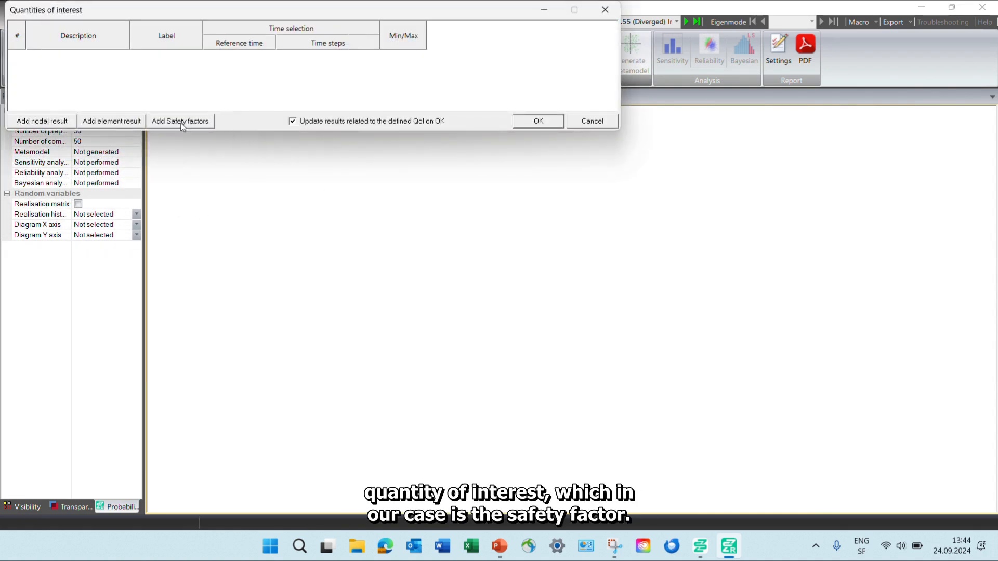
pyautogui.click(183, 124)
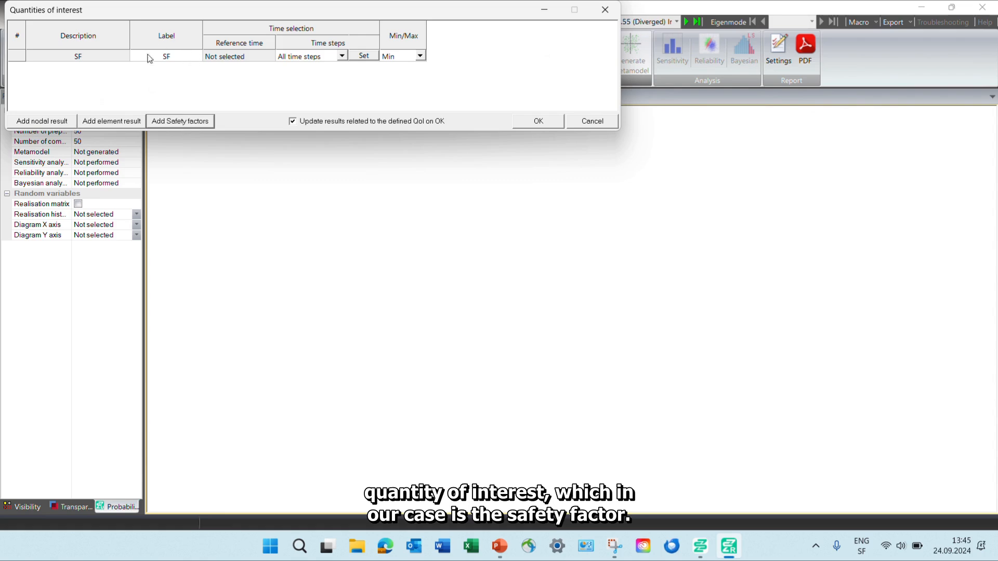
pyautogui.click(539, 121)
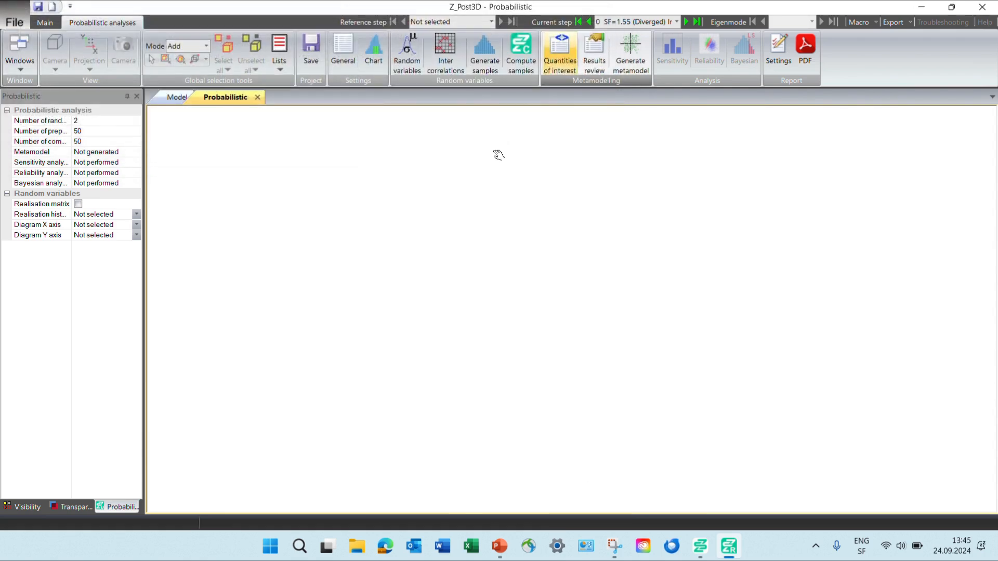
pyautogui.click(594, 54)
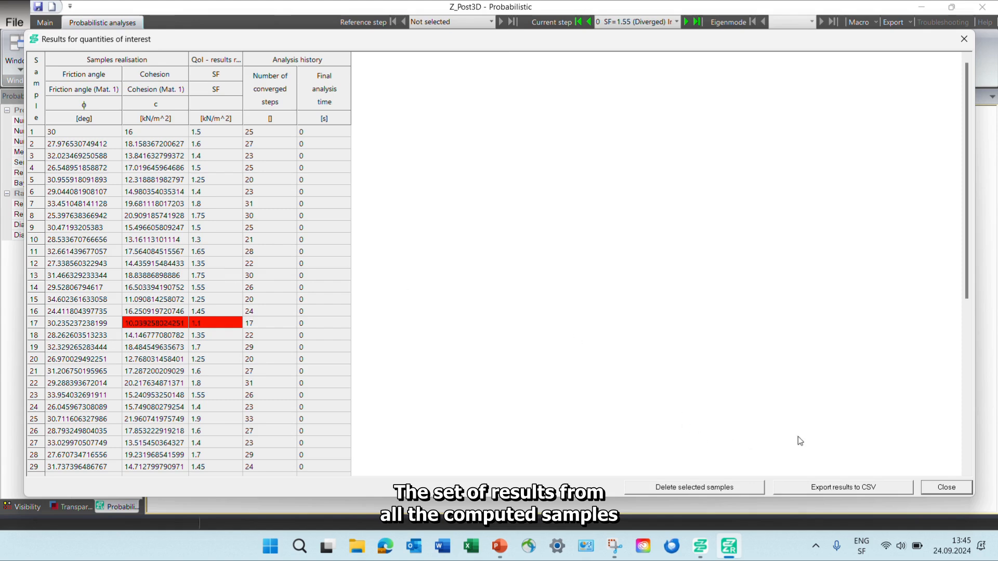
pyautogui.click(946, 487)
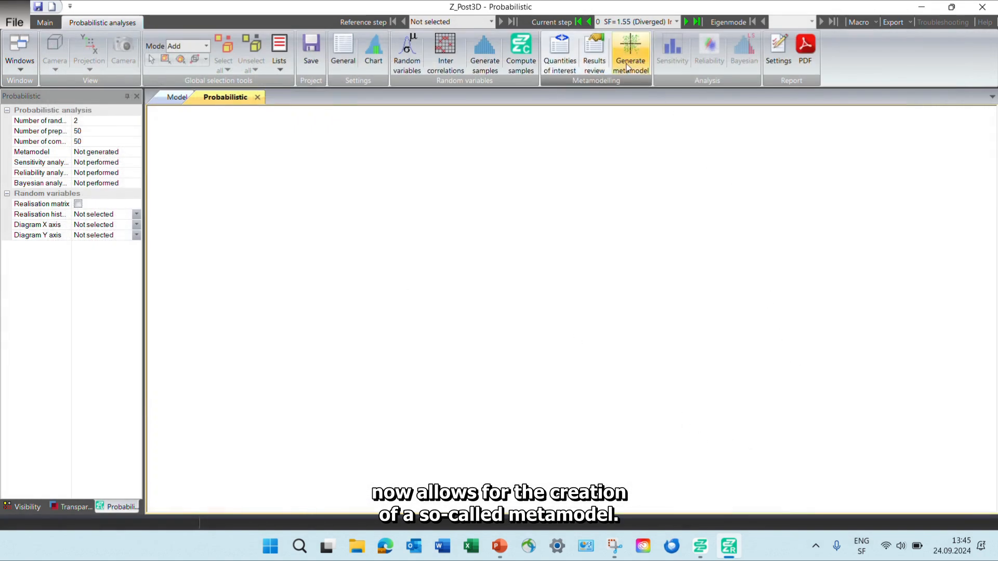
# - Generate a metamodel for the computed samples with the PCE method
pyautogui.click(631, 52)
pyautogui.click(462, 326)
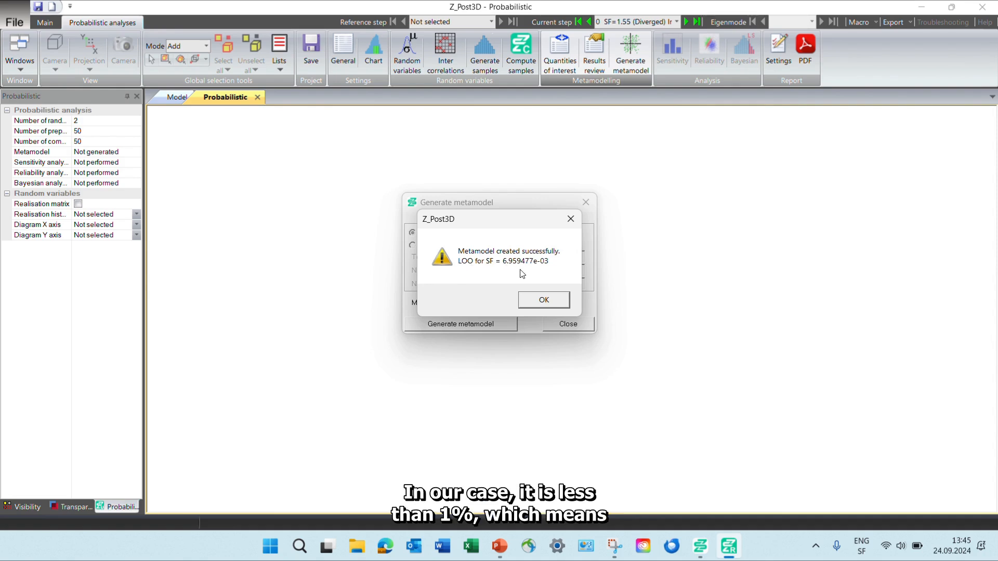
pyautogui.click(540, 301)
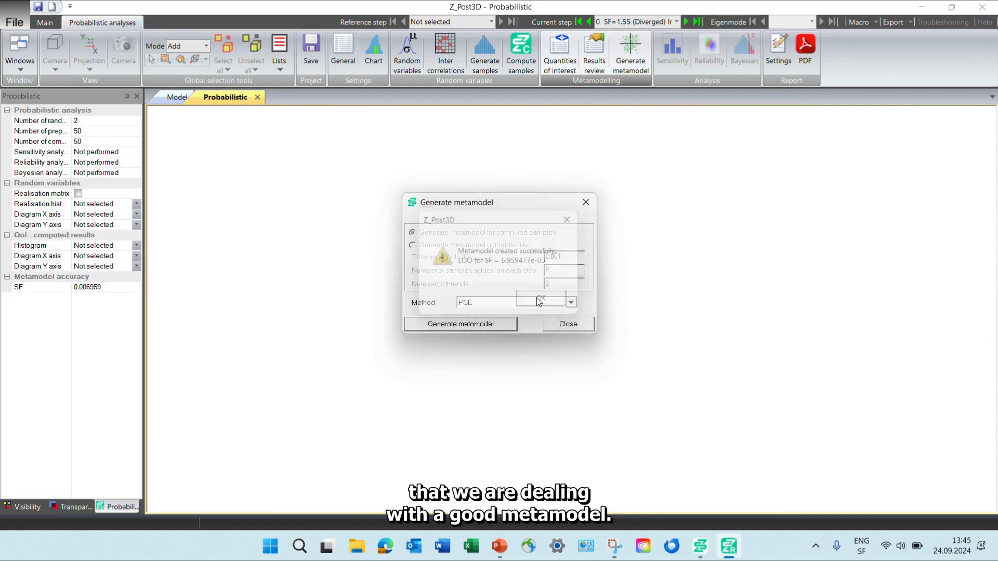
pyautogui.click(570, 325)
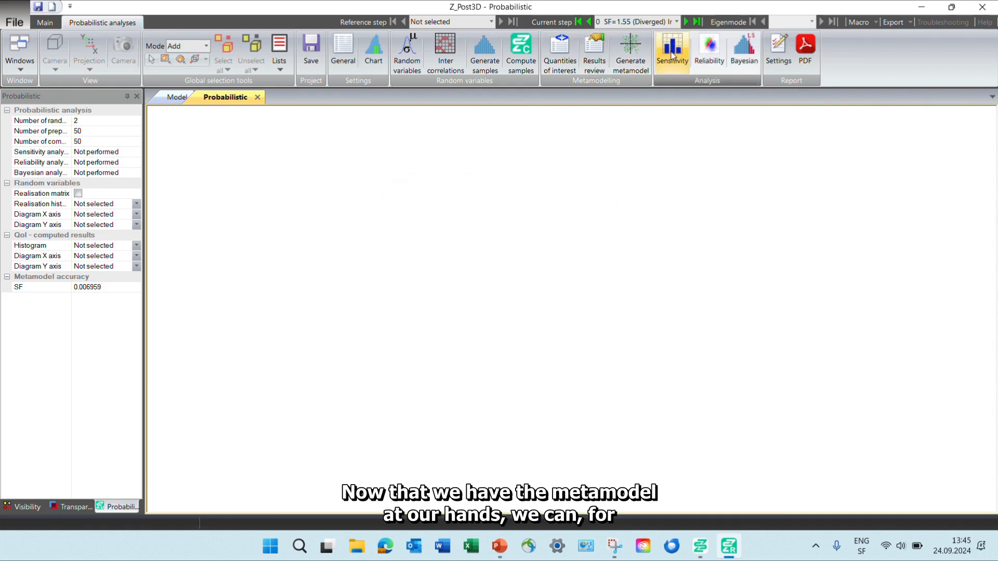
# - Run a sensitivity analysis with the Sobol method, close its dialog, and plot the total Sobol' indices for SF
pyautogui.click(672, 55)
pyautogui.click(527, 258)
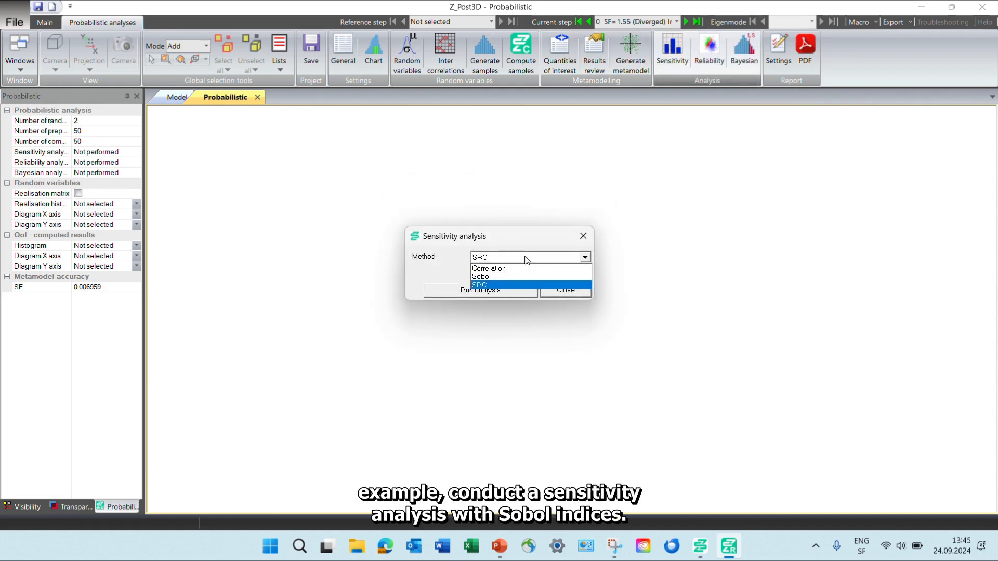
pyautogui.click(516, 276)
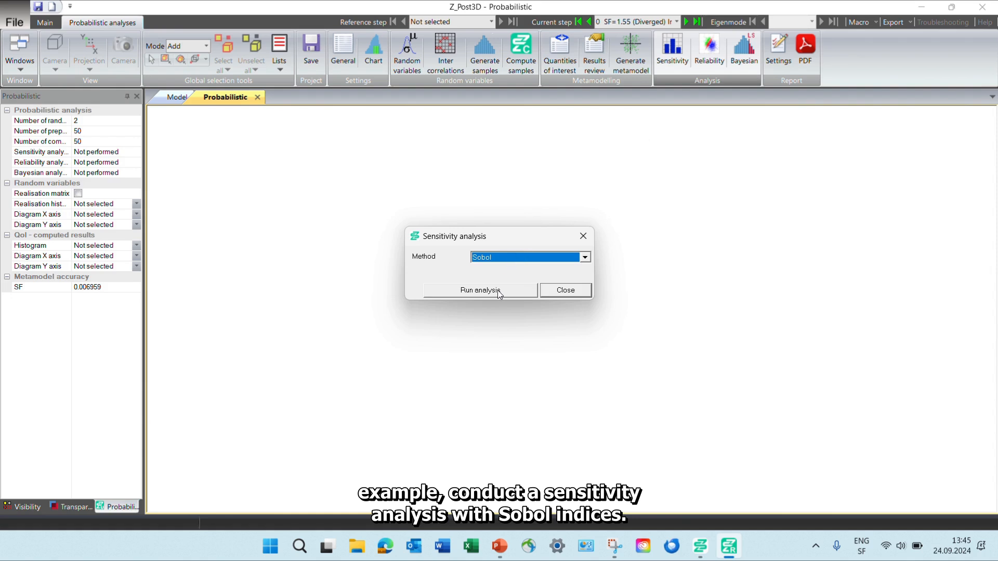
pyautogui.click(497, 290)
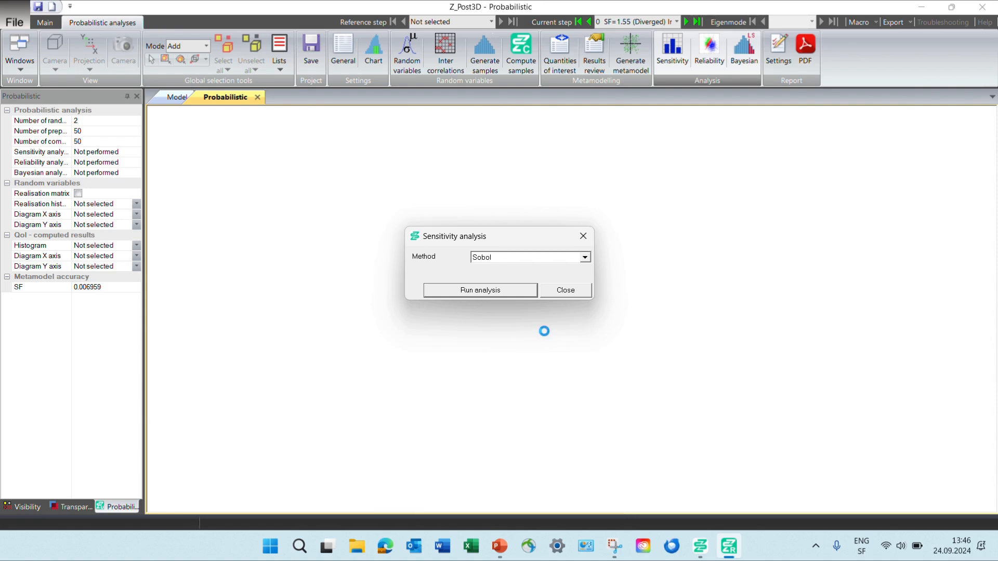
pyautogui.click(580, 301)
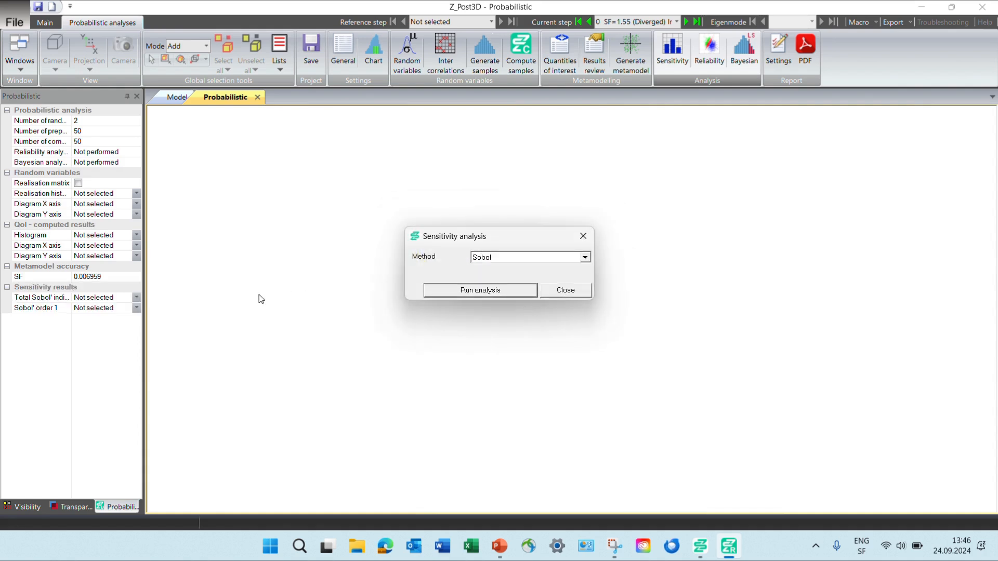
pyautogui.click(579, 292)
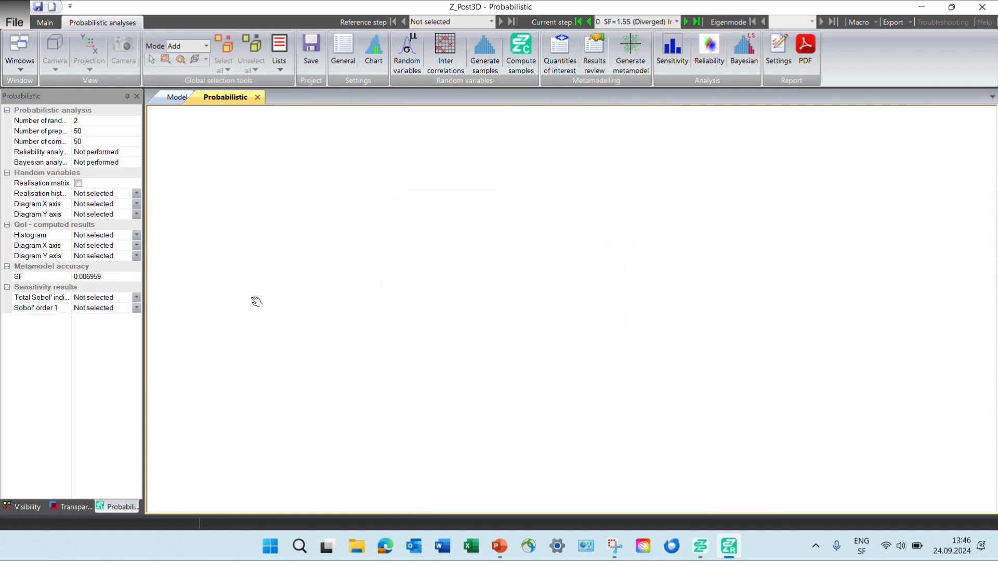
pyautogui.click(136, 297)
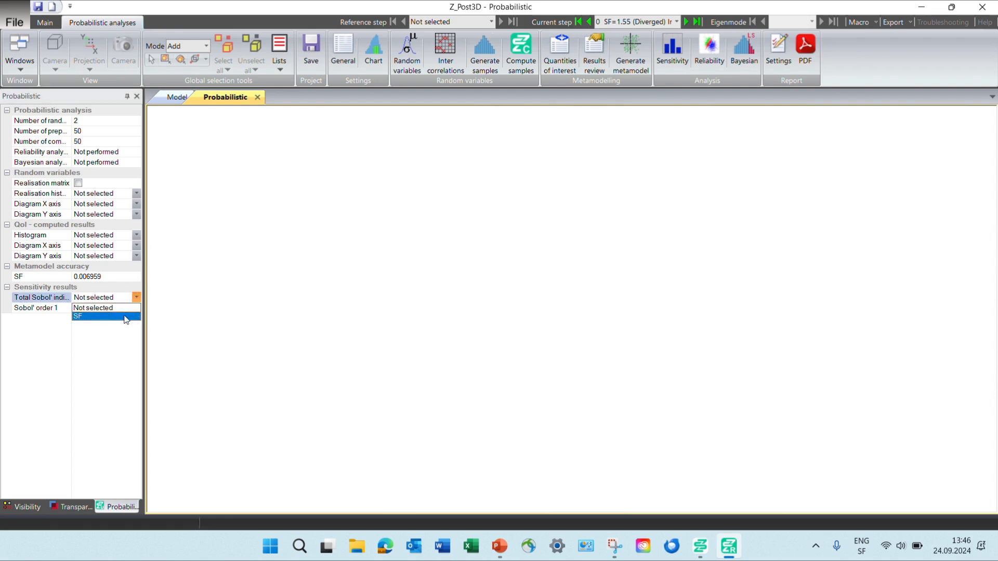
pyautogui.click(127, 315)
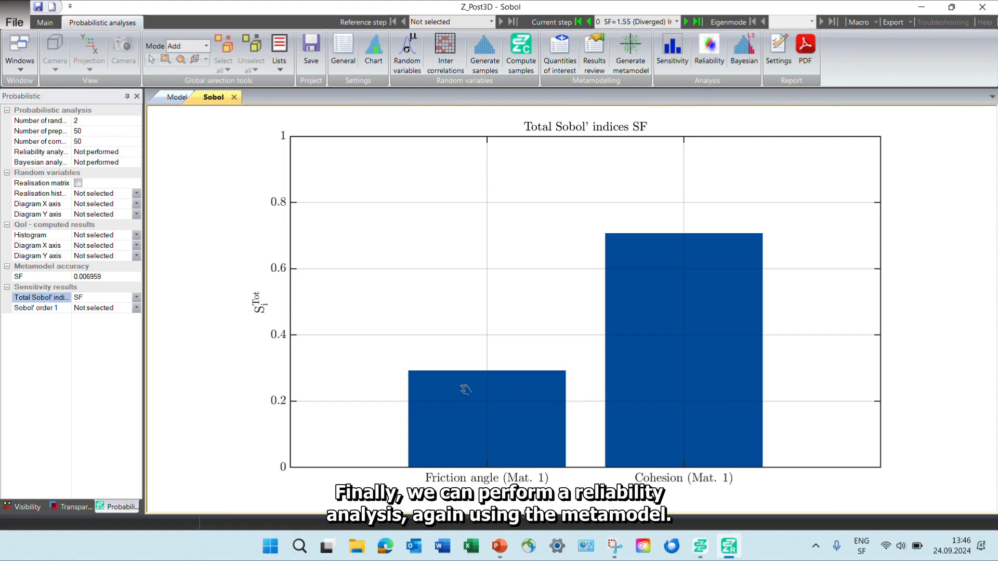
# - Define a reliability analysis limit state with SF as the quantity of interest and the criterion smaller than 1
pyautogui.click(708, 54)
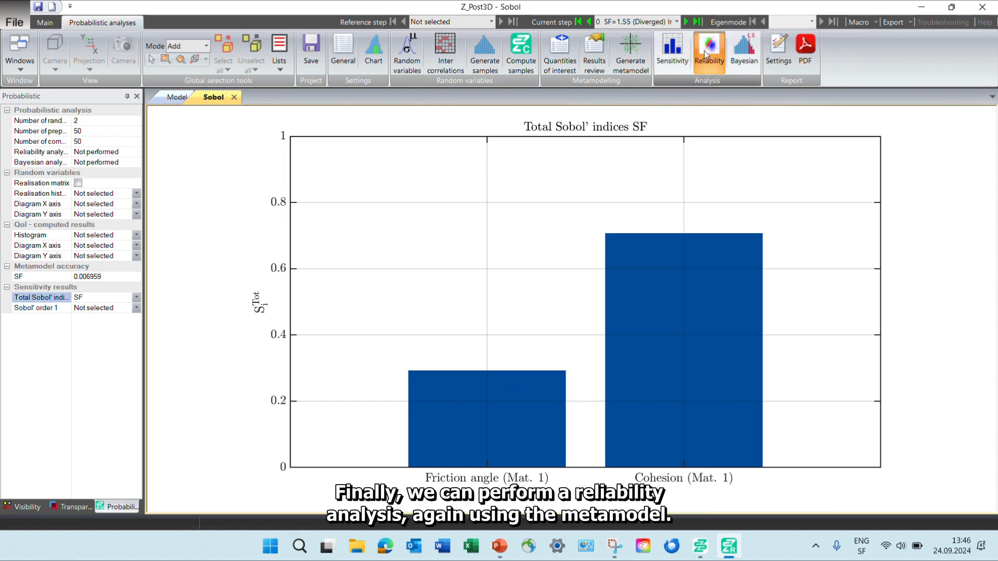
pyautogui.click(439, 235)
pyautogui.click(439, 235)
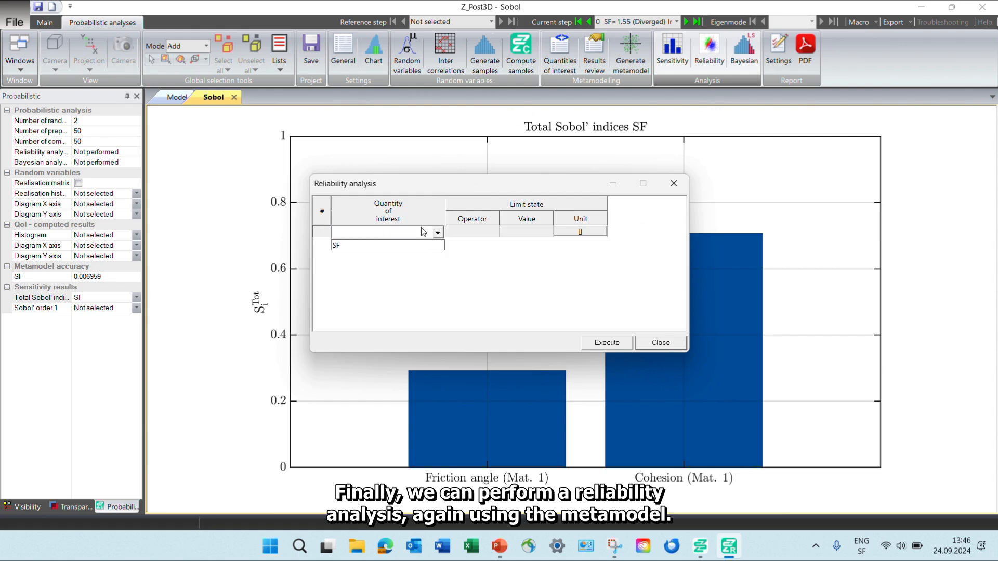
pyautogui.click(420, 246)
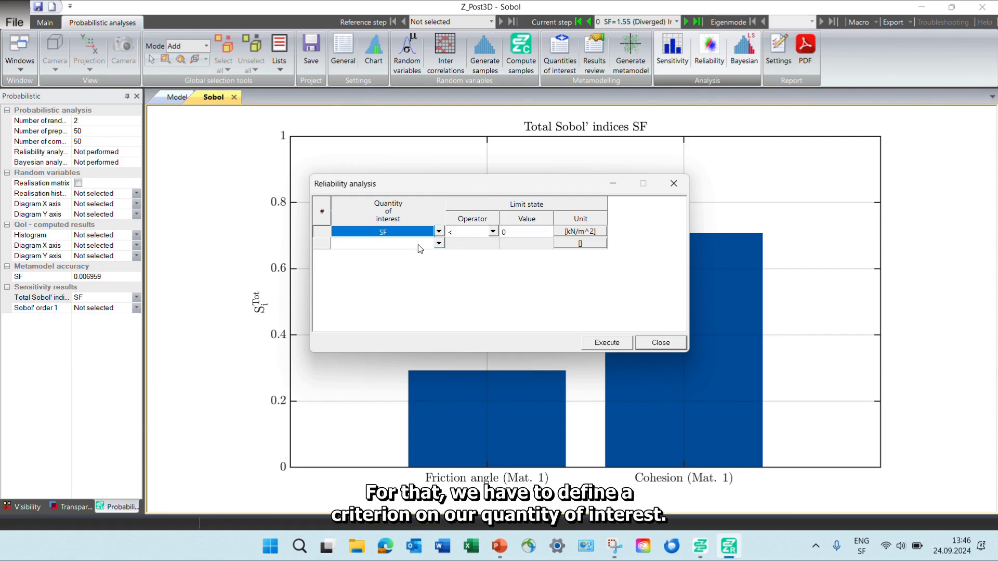
pyautogui.click(527, 237)
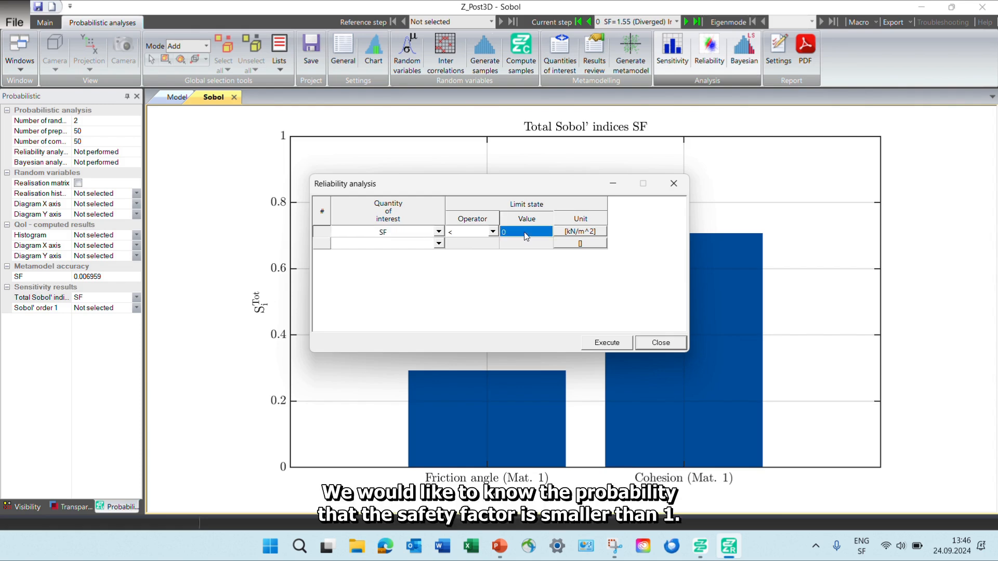
pyautogui.write('1')
# - Execute the reliability analysis, close its dialog, and plot the response histogram for SF from the MCS results
pyautogui.click(615, 346)
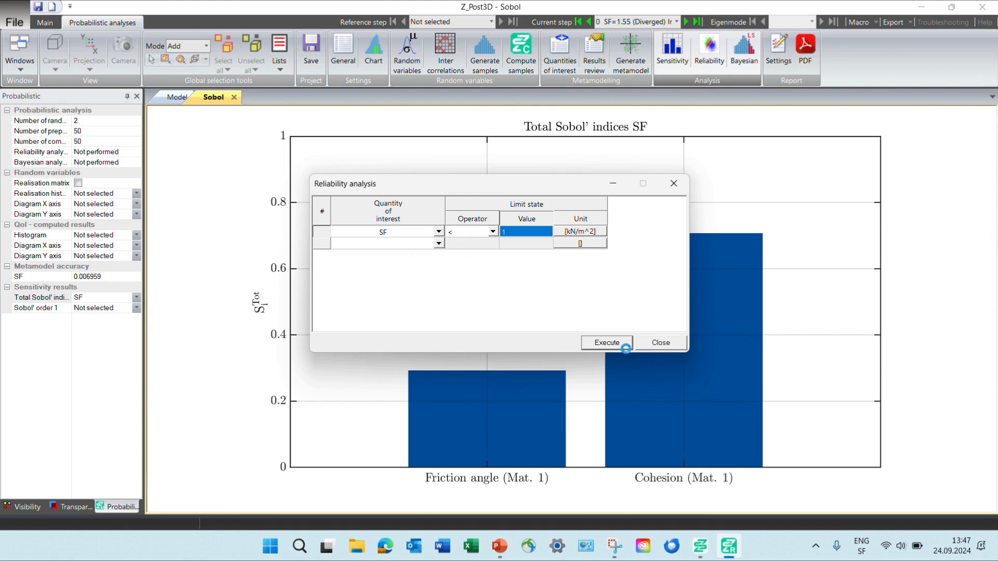
pyautogui.click(559, 300)
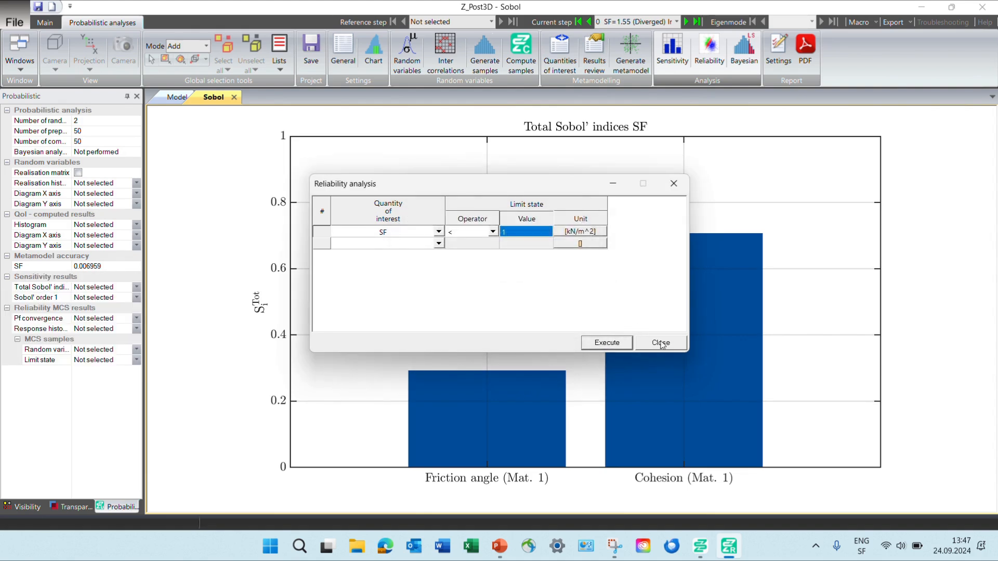
pyautogui.click(664, 343)
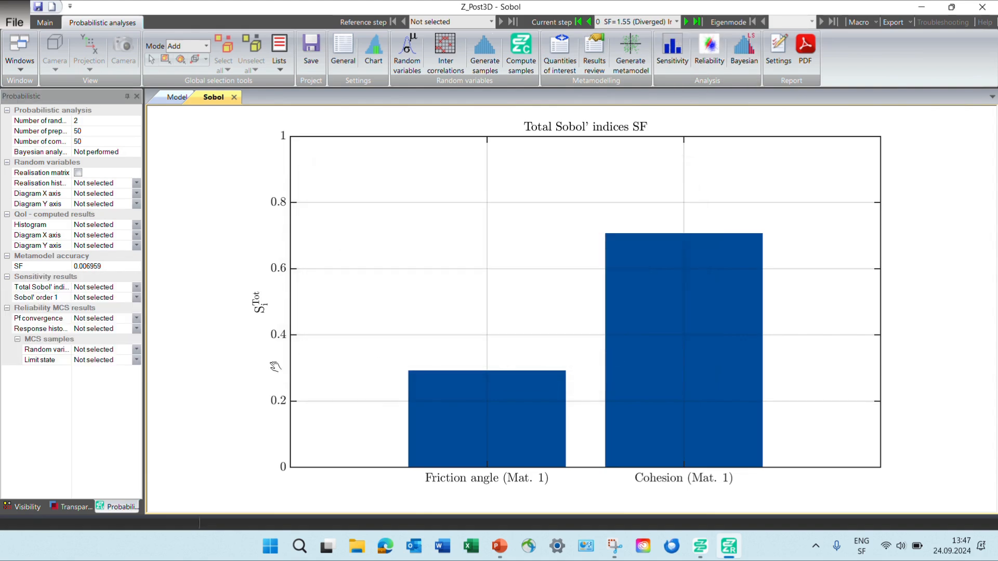
pyautogui.click(136, 328)
pyautogui.click(123, 348)
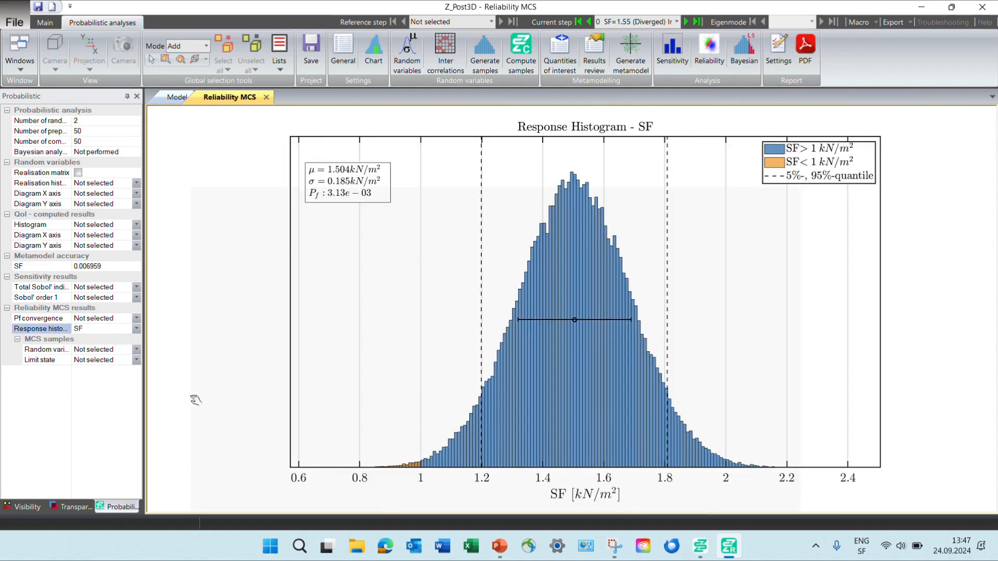